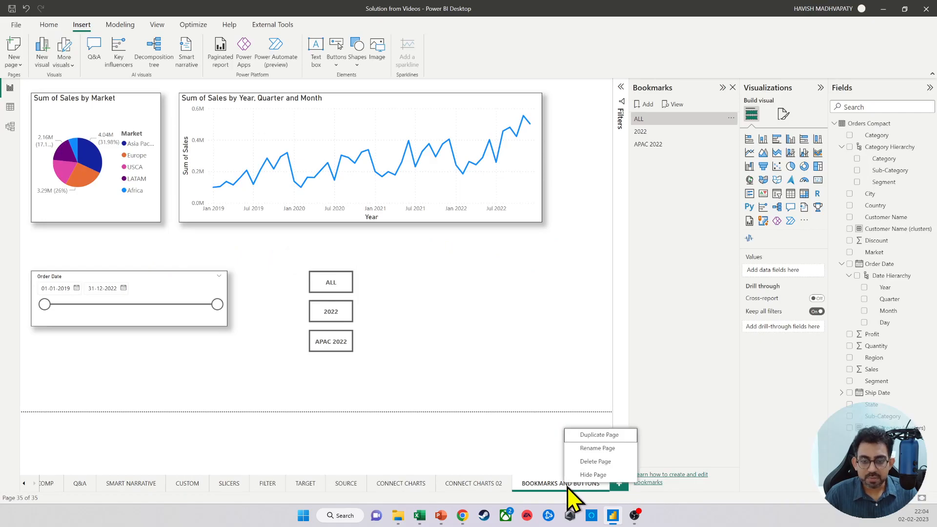
Duplicate the BOOKMARKS AND BUTTONS page, close the Bookmarks pane and rename the copy SELECTION PANE - ALIGN - GROUP.
{"action": "left_click", "coordinate": [588, 433]}
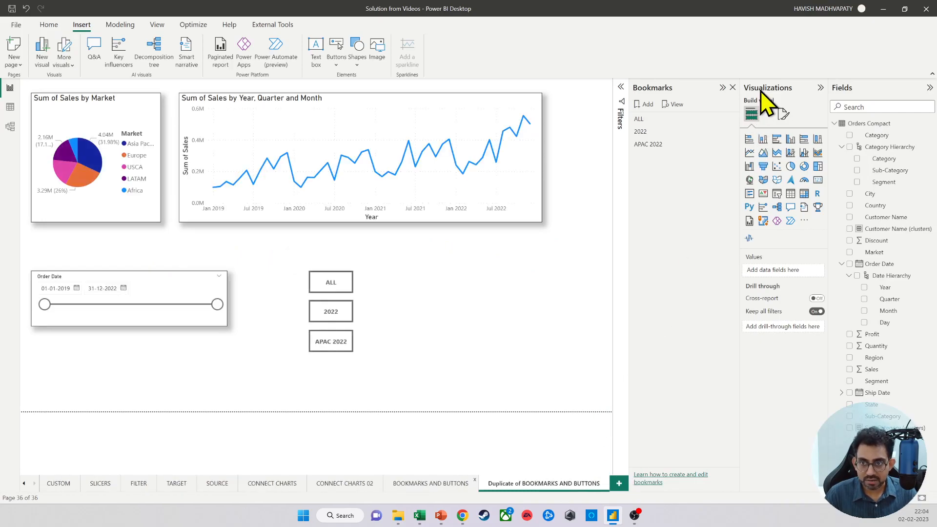
{"action": "left_click", "coordinate": [733, 88]}
{"action": "double_click", "coordinate": [644, 482]}
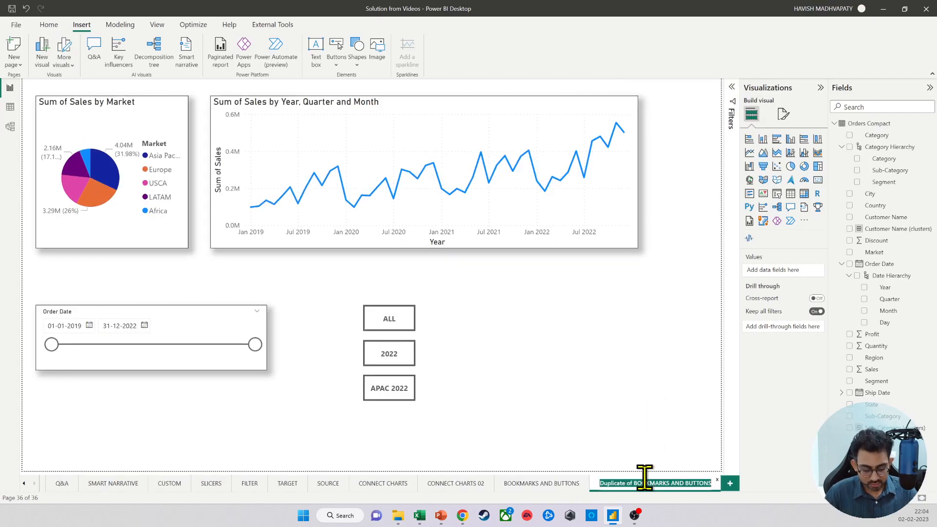
{"action": "type", "text": "SELECTION PANE - ALIGN - GROUP"}
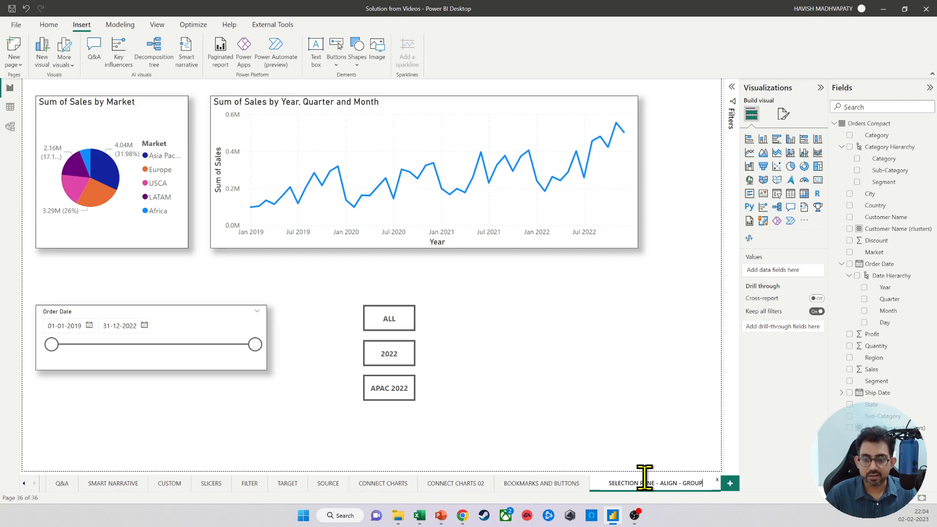
{"action": "key", "text": "Return"}
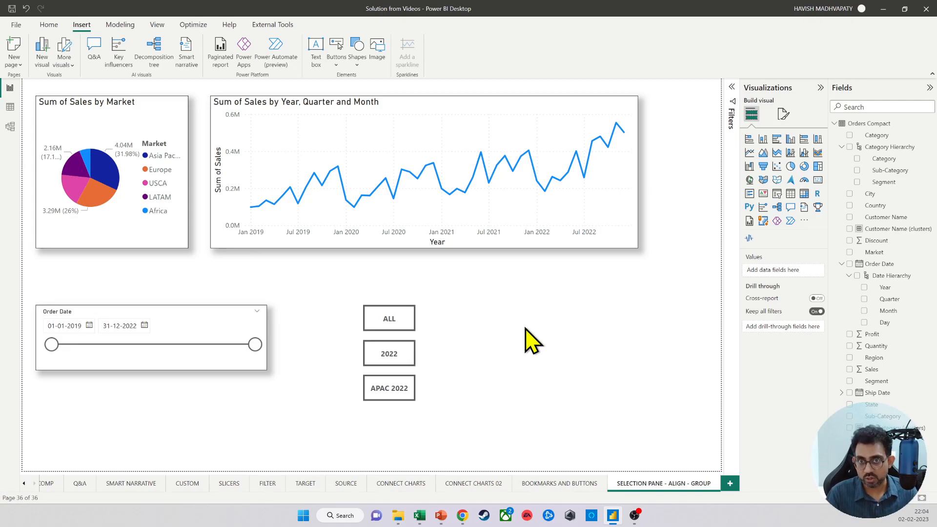
Group the ALL, 2022 and APAC 2022 buttons and move the group slightly closer to the Order Date slicer.
{"action": "key", "text": "ctrl+a"}
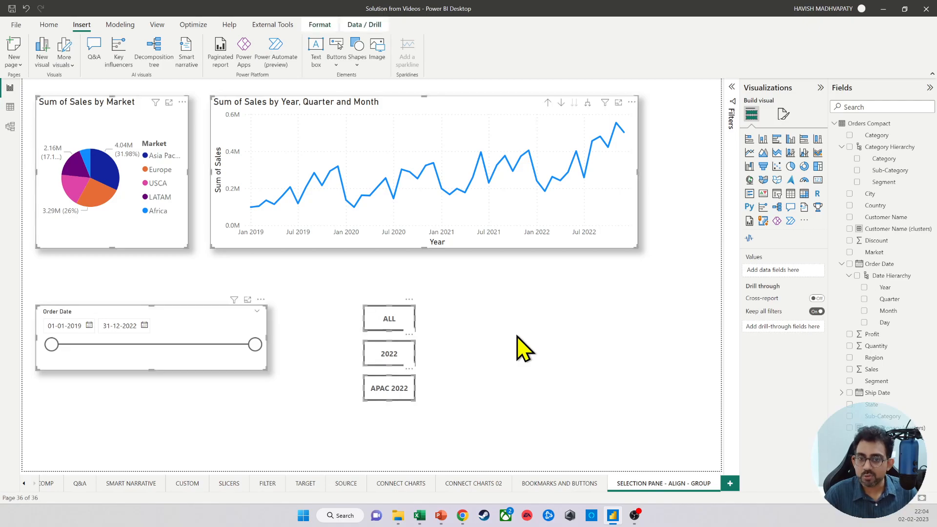
{"action": "left_click", "coordinate": [518, 336]}
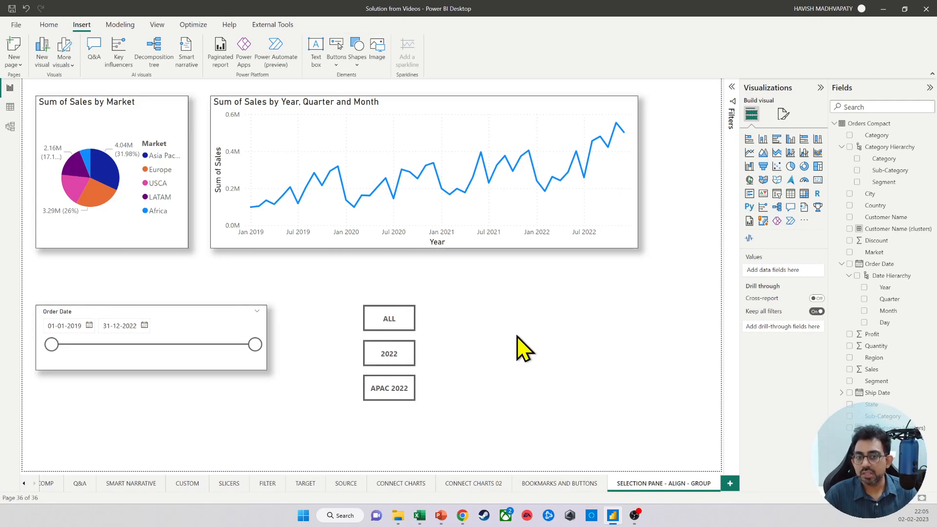
{"action": "left_click_drag", "start_coordinate": [484, 276], "coordinate": [335, 451]}
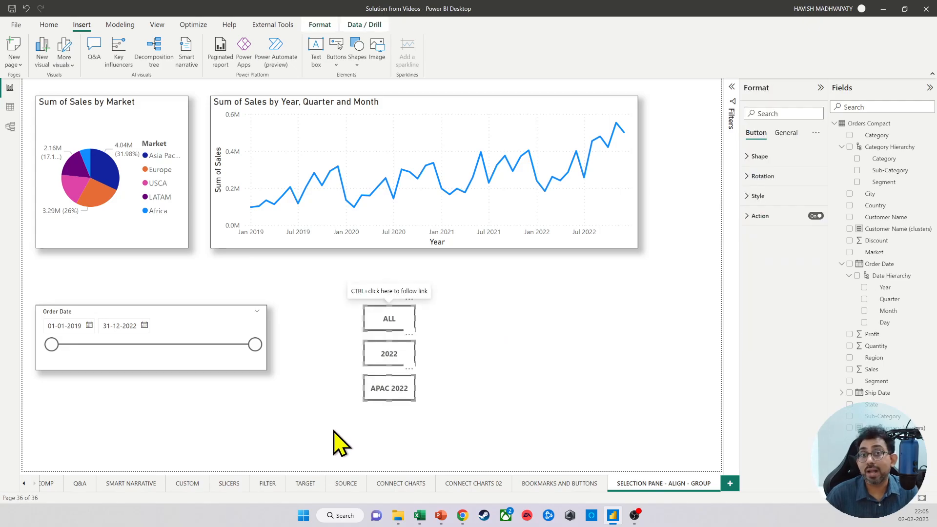
{"action": "left_click", "coordinate": [487, 330]}
{"action": "left_click_drag", "start_coordinate": [482, 270], "coordinate": [327, 451]}
{"action": "right_click", "coordinate": [402, 319]}
{"action": "mouse_move", "coordinate": [403, 322]}
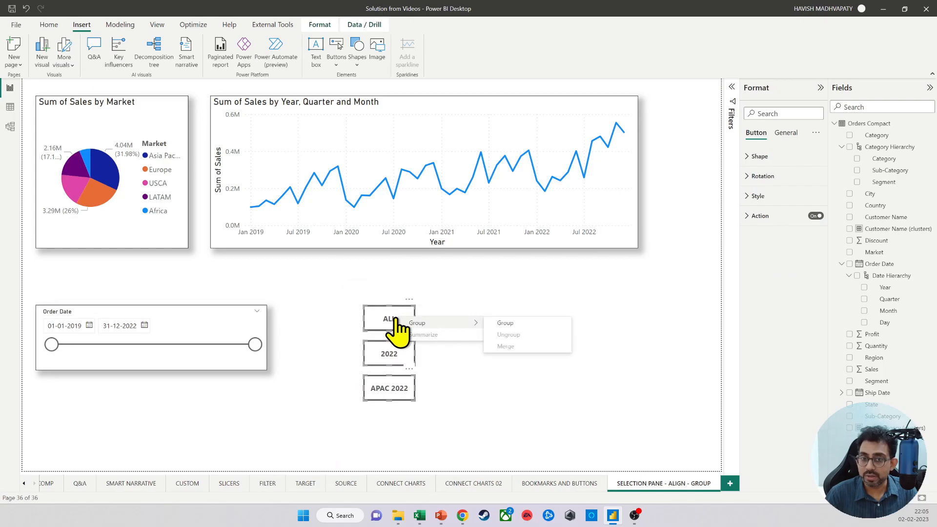
{"action": "left_click", "coordinate": [504, 323]}
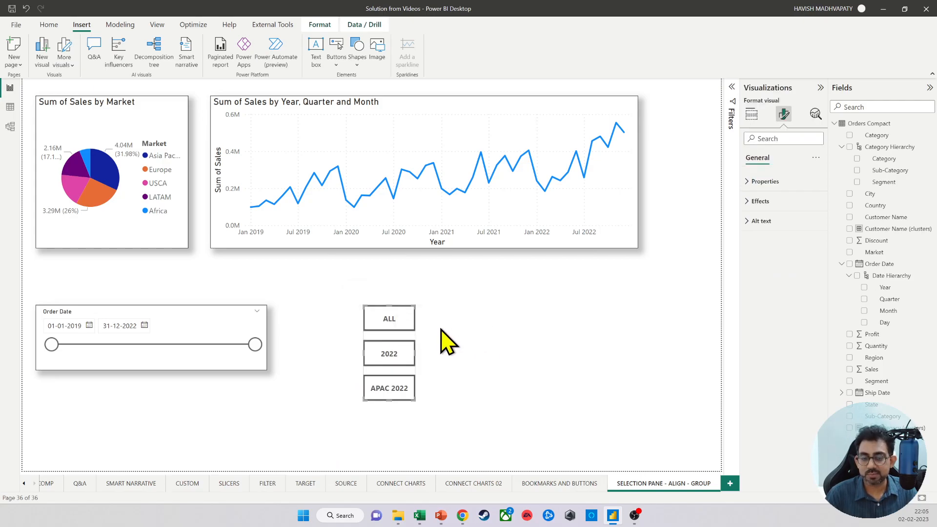
{"action": "mouse_move", "coordinate": [398, 324]}
{"action": "left_mouse_down"}
{"action": "mouse_move", "coordinate": [445, 320]}
{"action": "mouse_move", "coordinate": [380, 325]}
{"action": "left_mouse_up"}
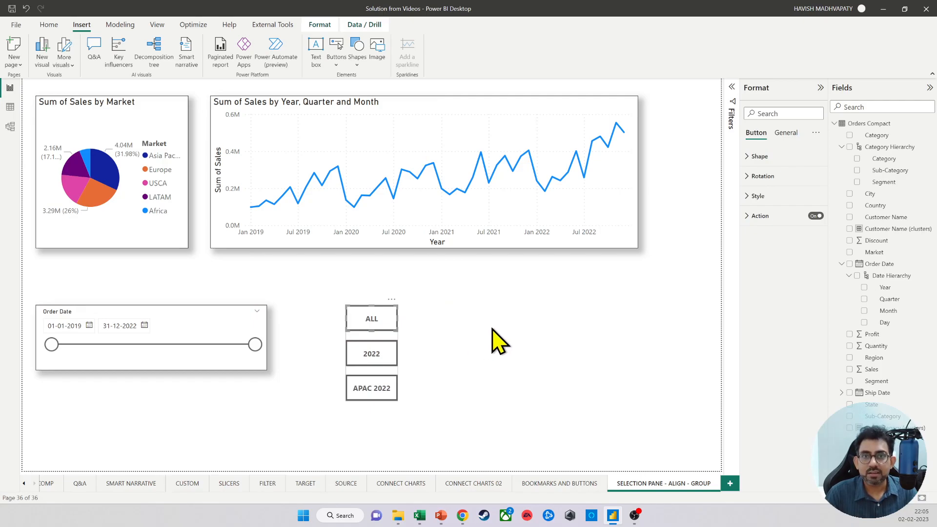
Show the Selection pane, widen it and expand Group 1 to list its buttons.
{"action": "left_click", "coordinate": [158, 25]}
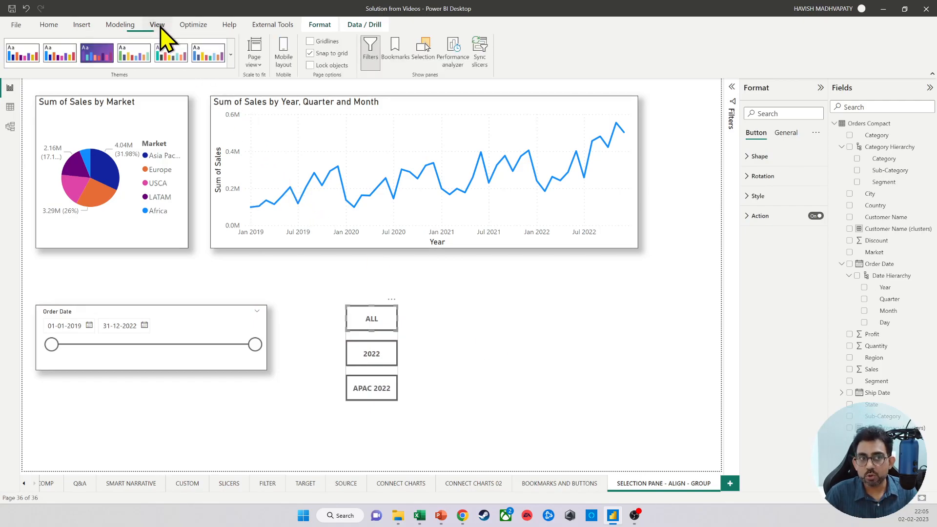
{"action": "left_click", "coordinate": [428, 57]}
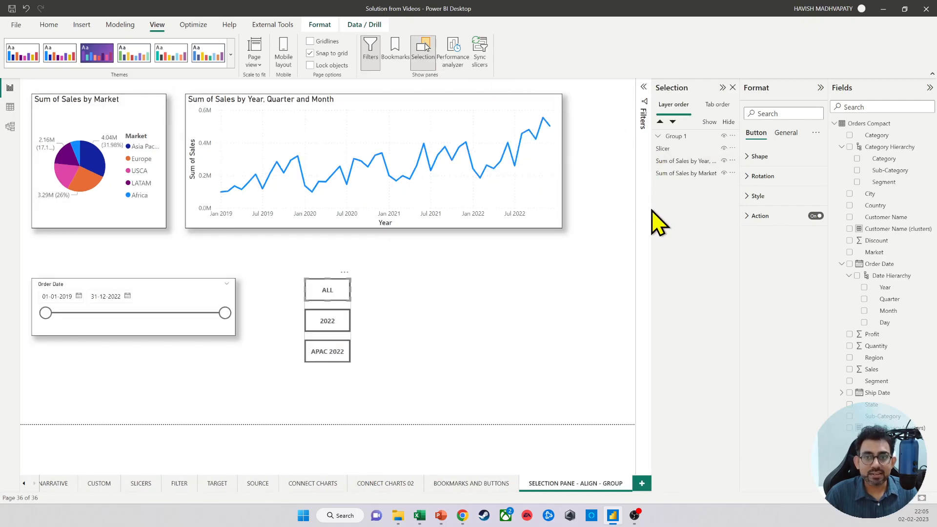
{"action": "left_click_drag", "start_coordinate": [651, 209], "coordinate": [627, 171]}
{"action": "left_click", "coordinate": [634, 136]}
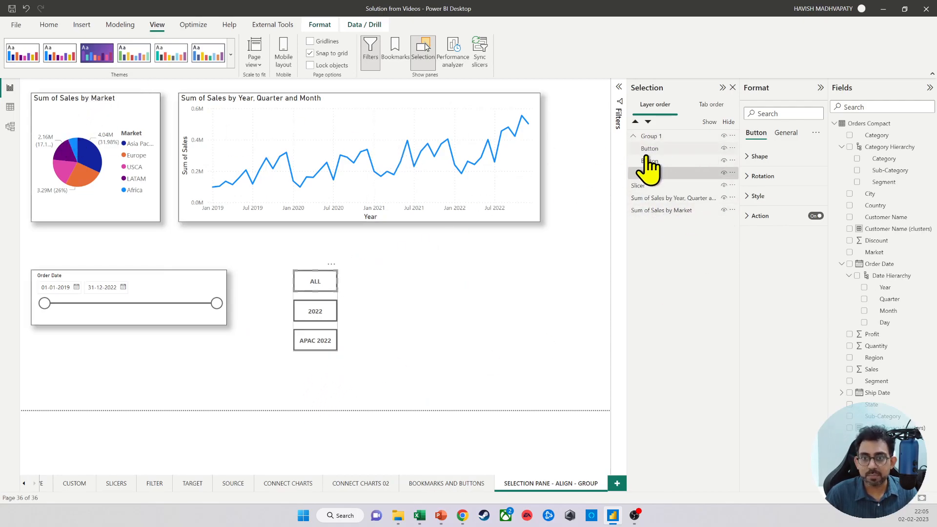
Hide the market pie chart and the yearly sales line chart one at a time, showing each again.
{"action": "left_click", "coordinate": [664, 210]}
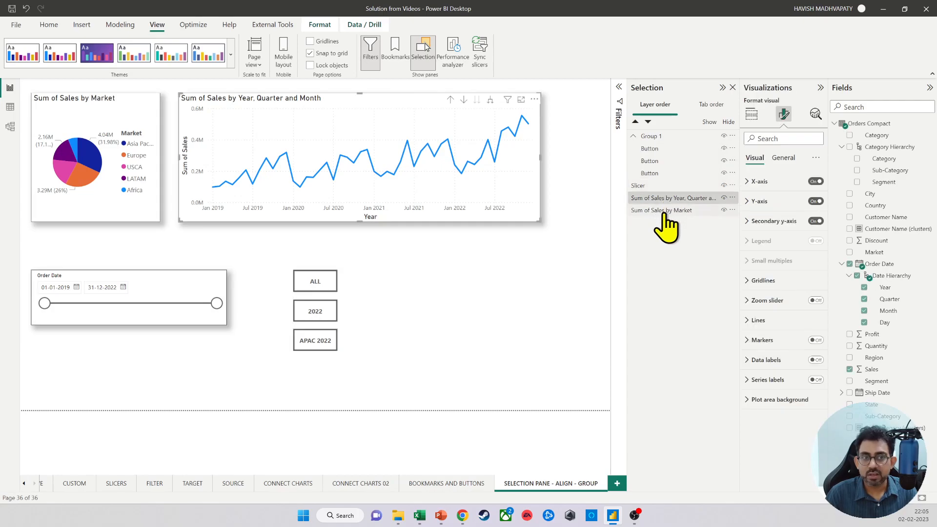
{"action": "left_click", "coordinate": [723, 211]}
{"action": "left_click", "coordinate": [724, 211]}
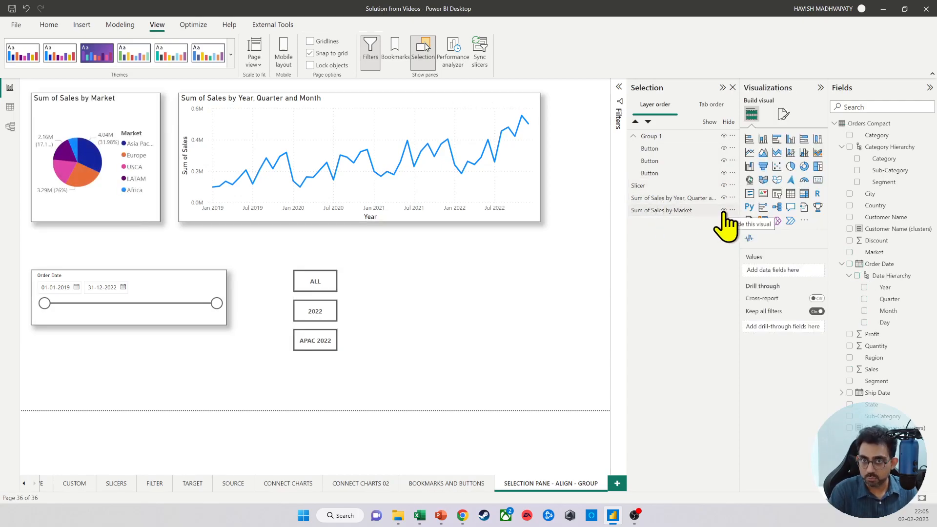
{"action": "left_click", "coordinate": [724, 210]}
{"action": "left_click", "coordinate": [723, 211]}
{"action": "left_click", "coordinate": [724, 199]}
{"action": "left_click", "coordinate": [724, 198]}
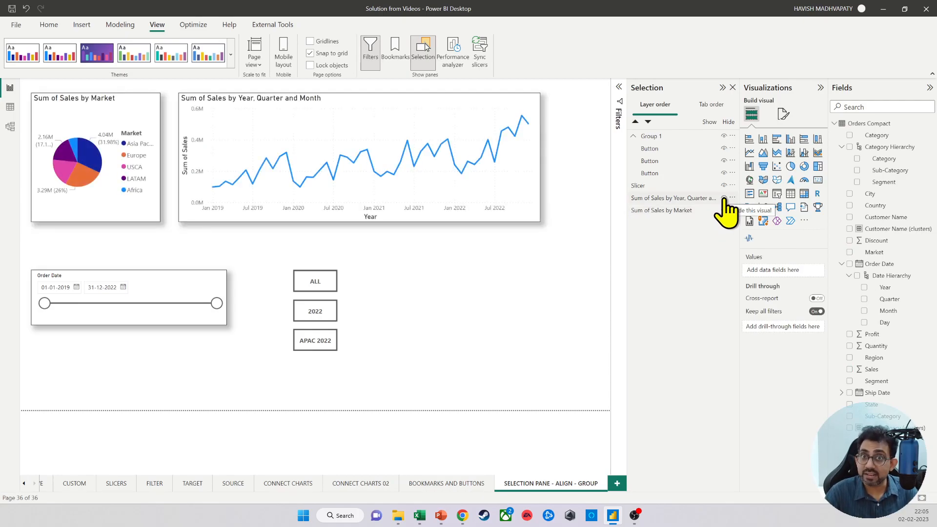
Move the Sum of Sales by Market pie chart so it overlaps the start of the line chart.
{"action": "left_click", "coordinate": [665, 211]}
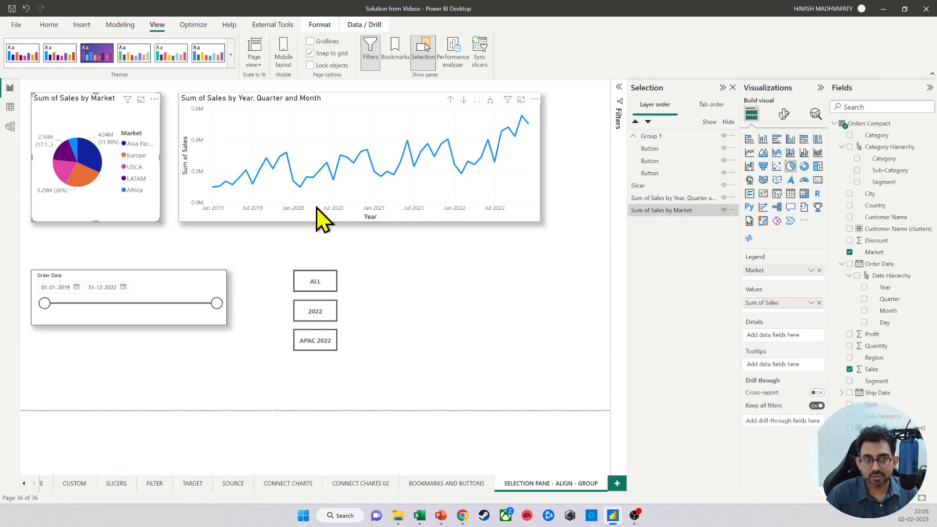
{"action": "left_click_drag", "start_coordinate": [151, 130], "coordinate": [225, 144]}
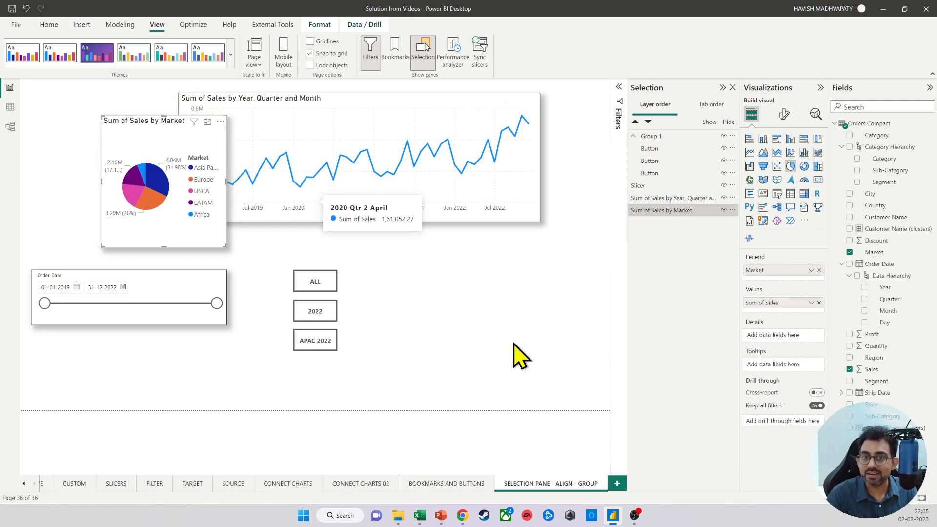
{"action": "left_click", "coordinate": [518, 356]}
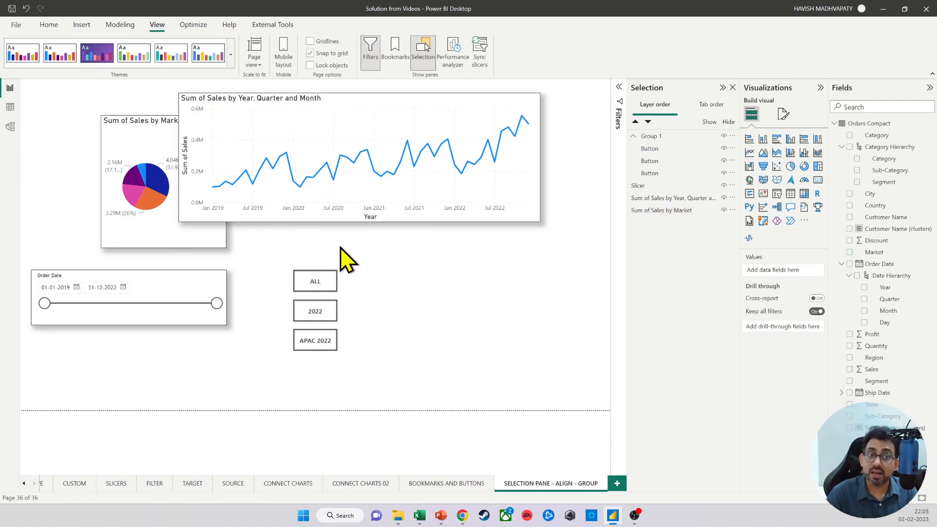
Bring the pie chart forward above the line chart in the layer order and move it back beside the line chart.
{"action": "left_click", "coordinate": [155, 235]}
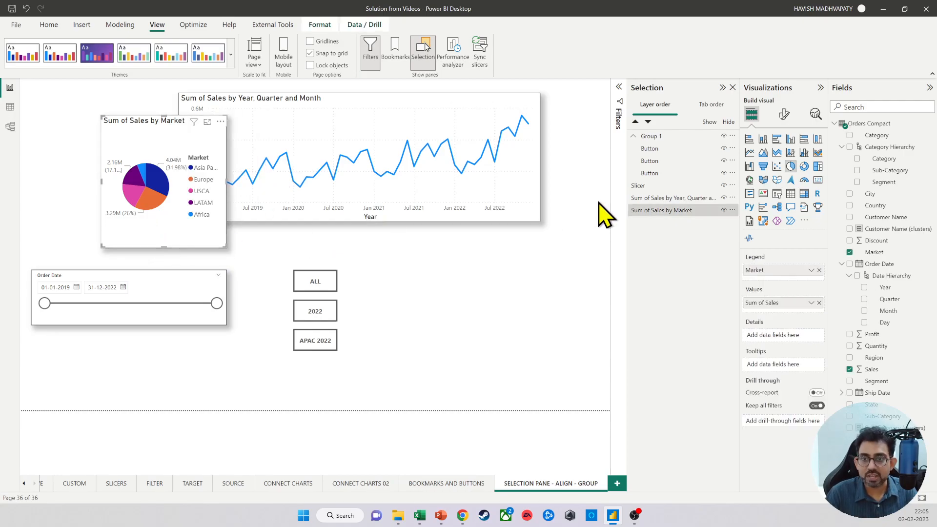
{"action": "left_click", "coordinate": [636, 122]}
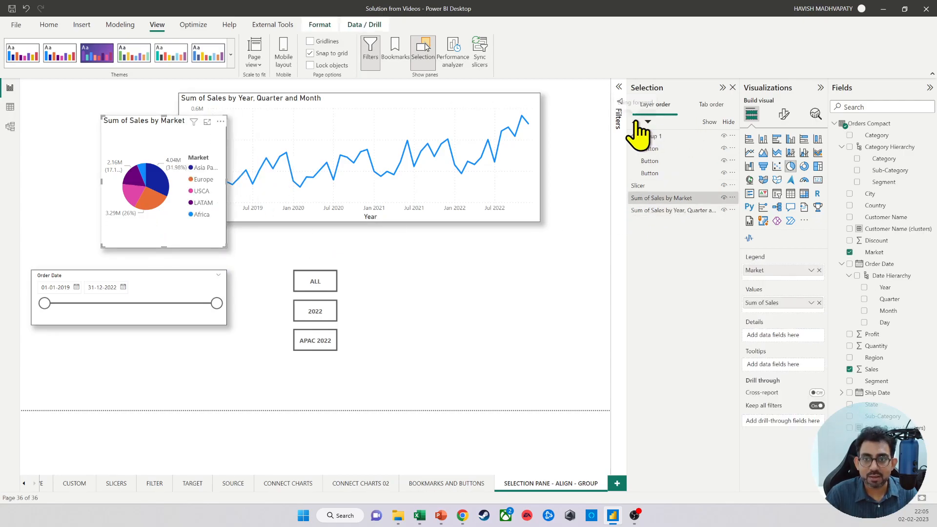
{"action": "left_click", "coordinate": [491, 306]}
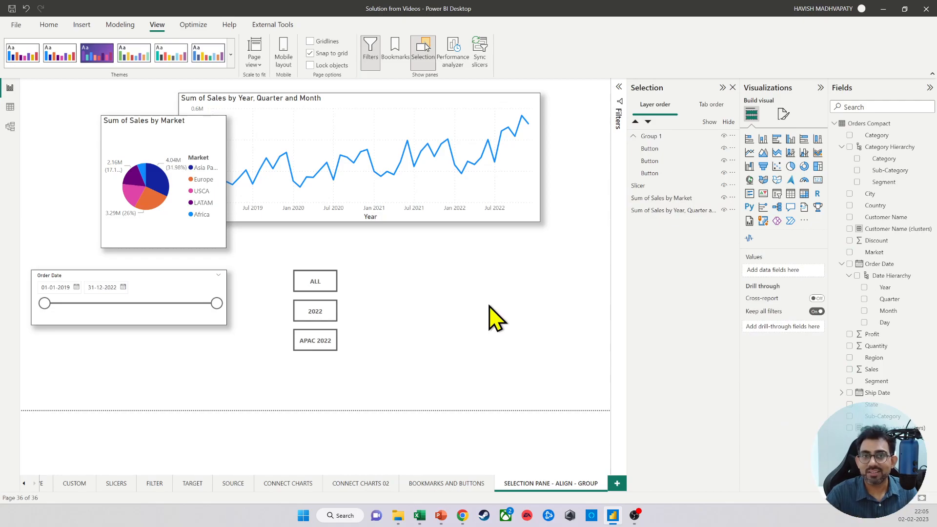
{"action": "left_click_drag", "start_coordinate": [183, 244], "coordinate": [122, 217]}
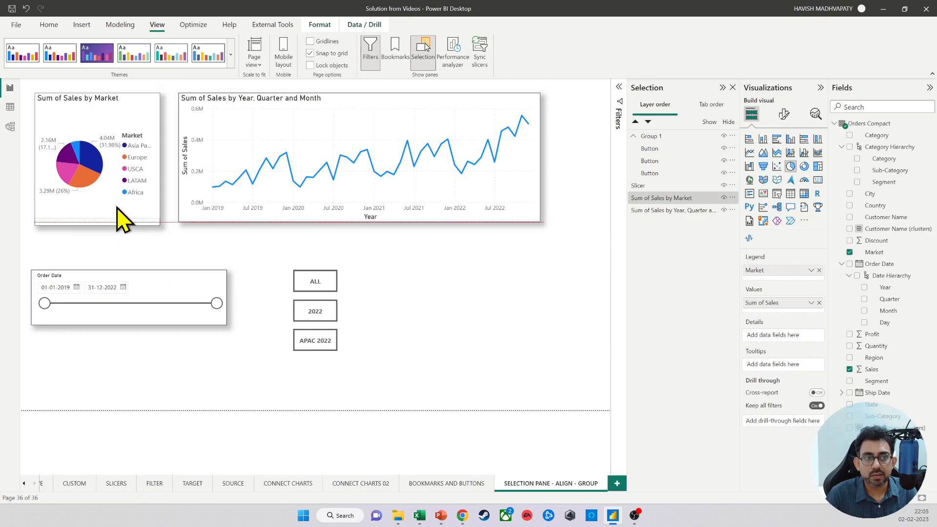
{"action": "left_click", "coordinate": [656, 138]}
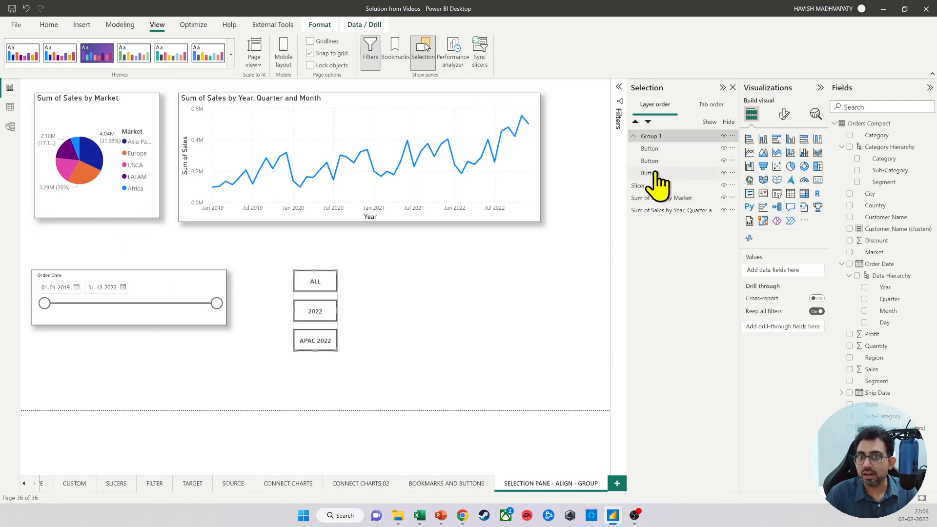
{"action": "double_click", "coordinate": [654, 136]}
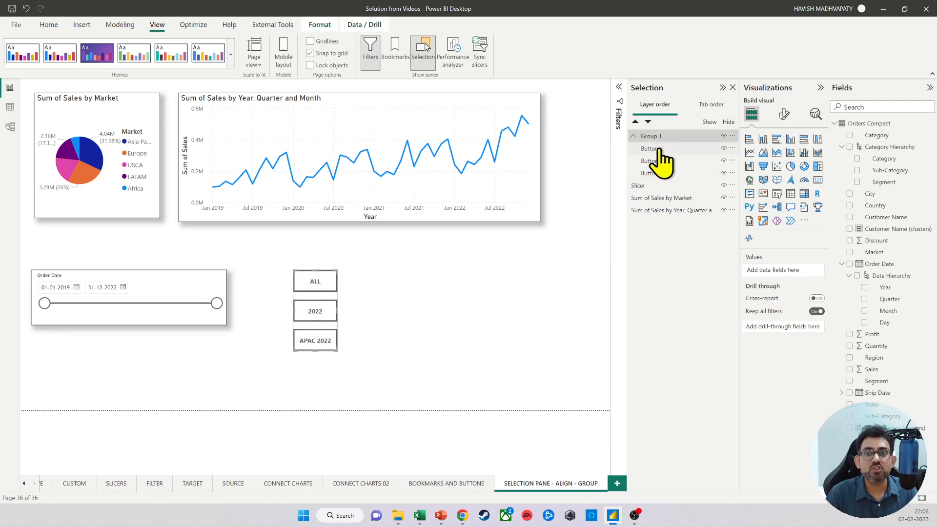
{"action": "double_click", "coordinate": [653, 148]}
{"action": "left_click", "coordinate": [671, 236]}
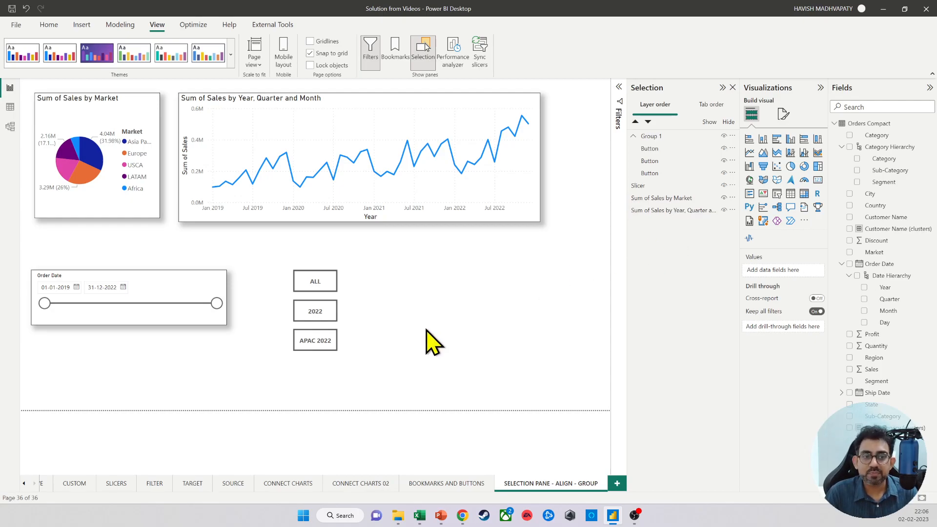
Ungroup the three buttons and shift the 2022 and APAC 2022 buttons out of line with the ALL button.
{"action": "left_click_drag", "start_coordinate": [401, 380], "coordinate": [274, 256]}
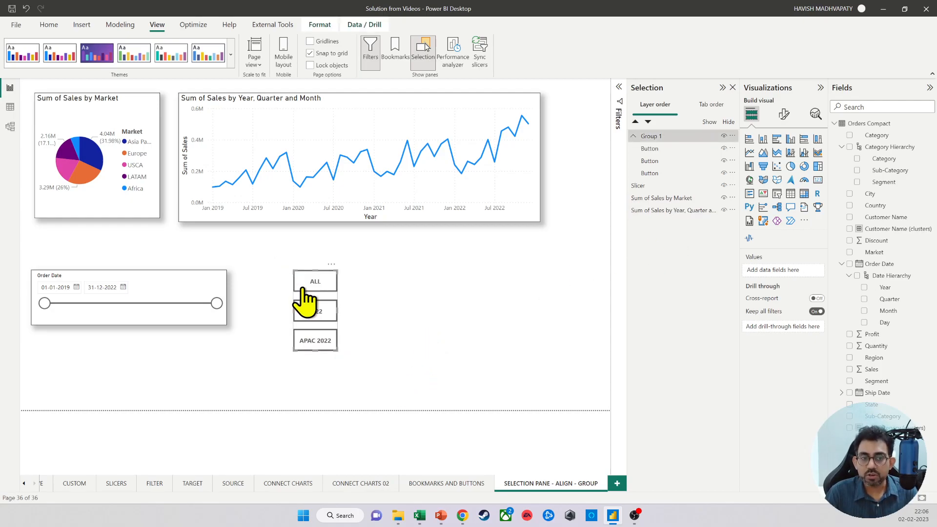
{"action": "right_click", "coordinate": [332, 283]}
{"action": "mouse_move", "coordinate": [352, 303]}
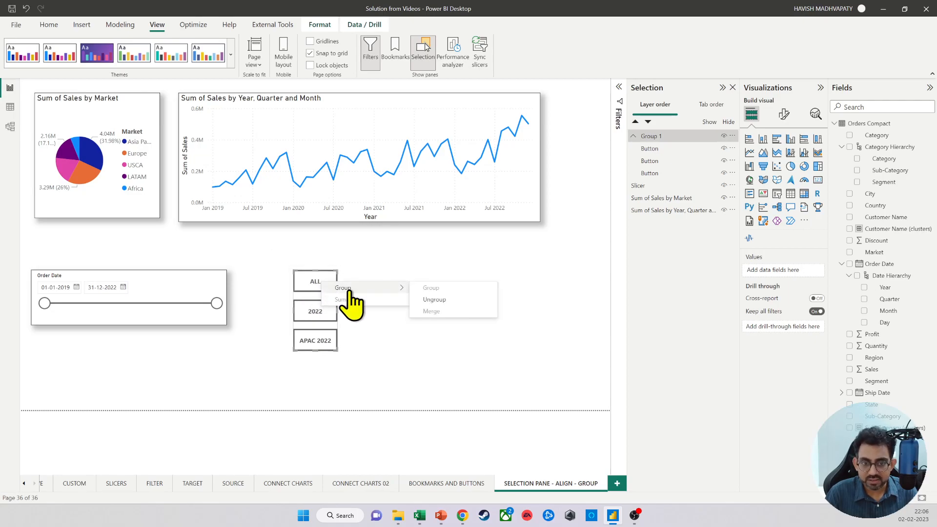
{"action": "left_click", "coordinate": [435, 314]}
{"action": "left_click_drag", "start_coordinate": [329, 323], "coordinate": [309, 353]}
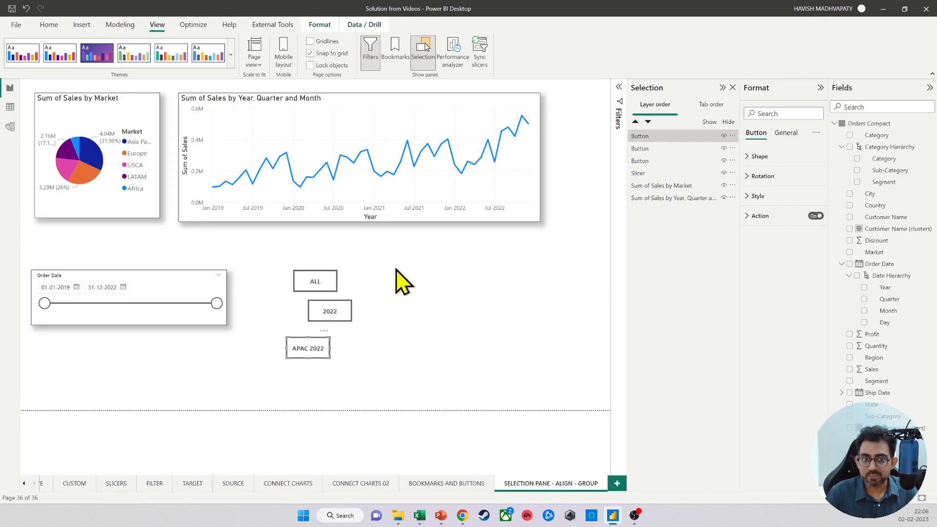
Align the ALL, 2022 and APAC 2022 buttons to their center and distribute them vertically.
{"action": "left_click_drag", "start_coordinate": [403, 241], "coordinate": [263, 386]}
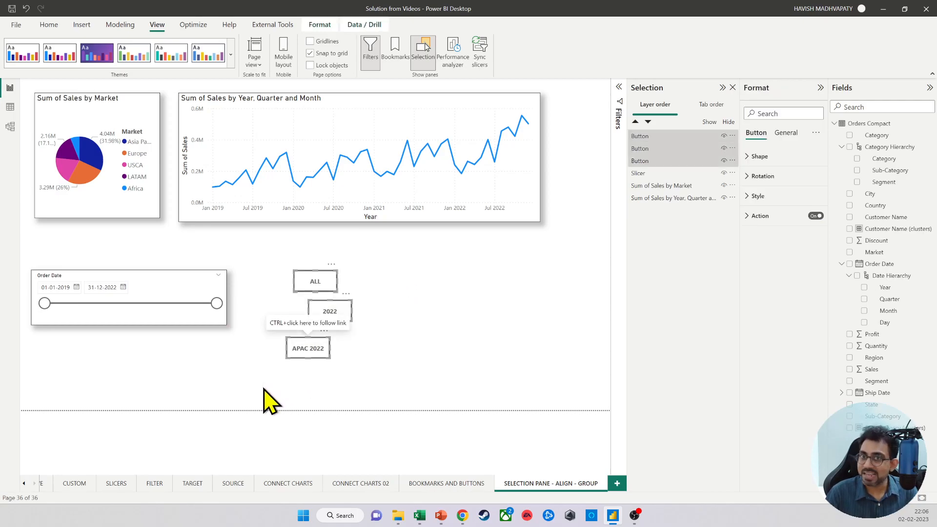
{"action": "left_click", "coordinate": [320, 27]}
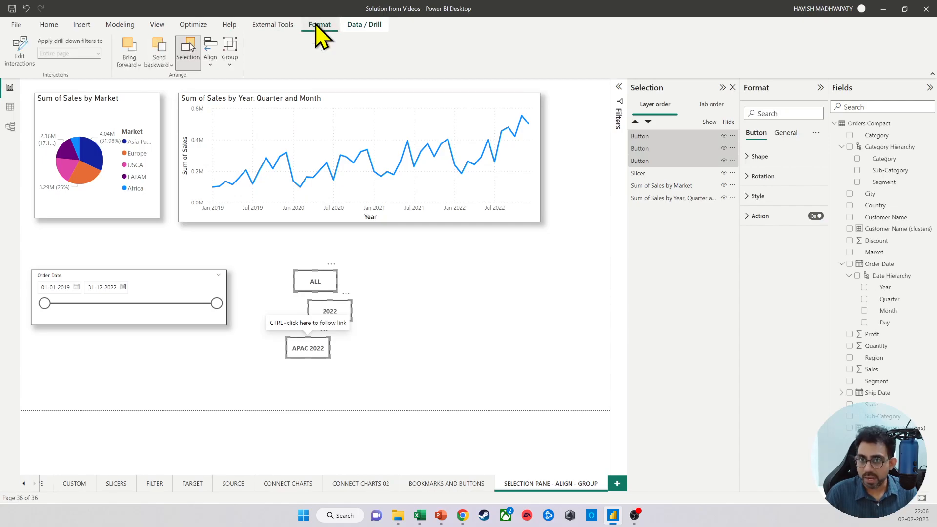
{"action": "left_click", "coordinate": [211, 63]}
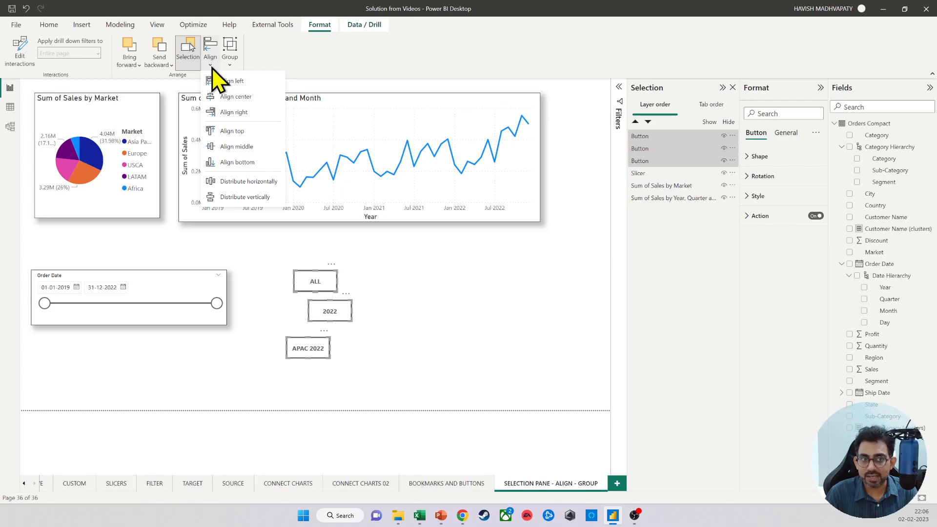
{"action": "left_click", "coordinate": [215, 96]}
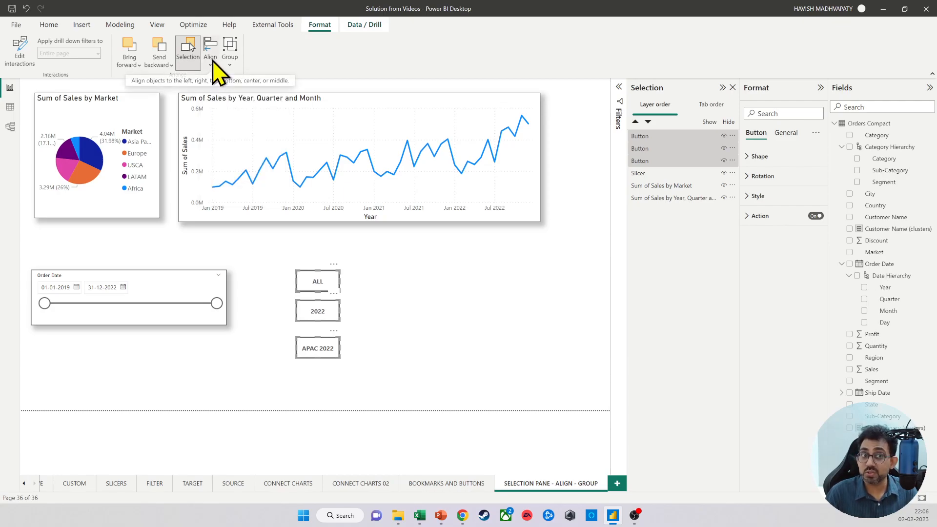
{"action": "left_click", "coordinate": [212, 62]}
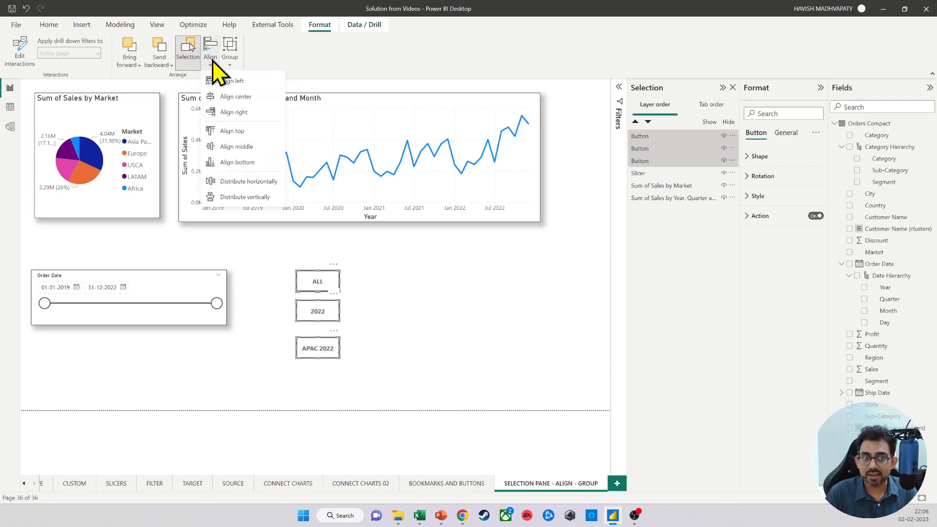
{"action": "left_click", "coordinate": [226, 197]}
{"action": "mouse_move", "coordinate": [225, 197]}
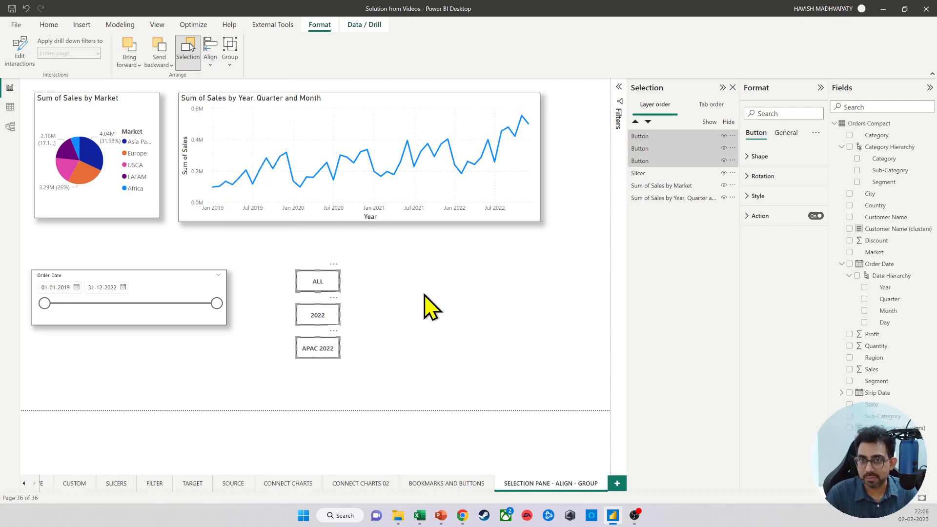
Enlarge the ALL button freehand and shift the 2022 button slightly down and out of line with the others.
{"action": "left_click", "coordinate": [408, 352]}
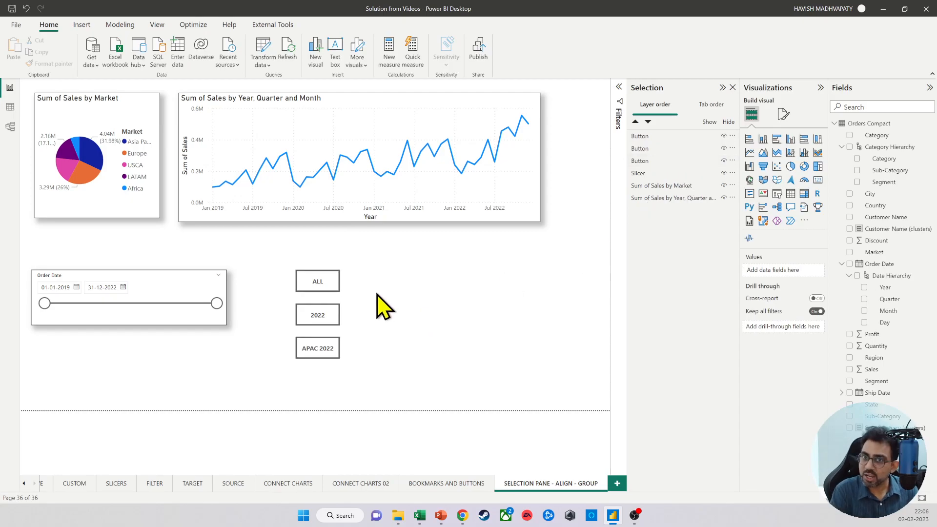
{"action": "left_click", "coordinate": [329, 292]}
{"action": "left_click_drag", "start_coordinate": [336, 272], "coordinate": [346, 264]}
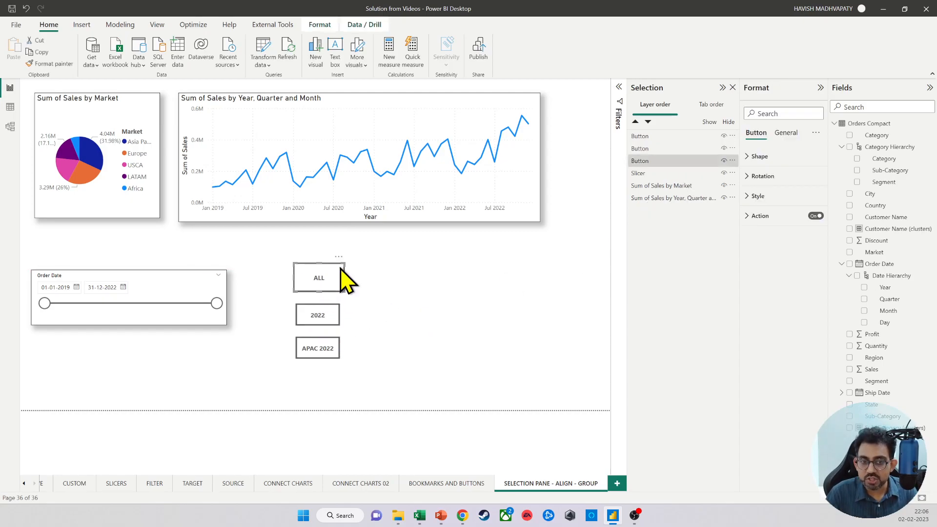
{"action": "left_click", "coordinate": [330, 319]}
{"action": "left_click_drag", "start_coordinate": [337, 304], "coordinate": [334, 308]}
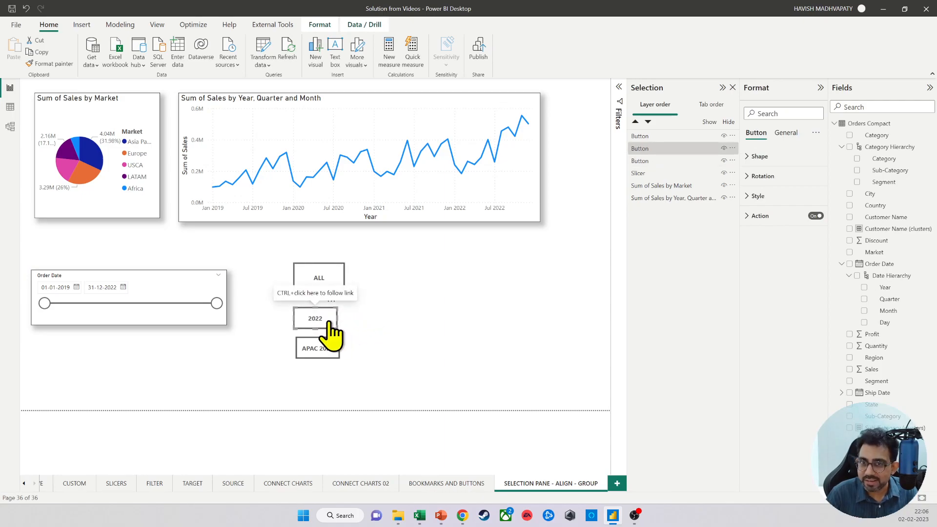
Give the ALL, 2022 and APAC 2022 buttons a common size with height 50 and width 100.
{"action": "left_click_drag", "start_coordinate": [399, 244], "coordinate": [268, 382]}
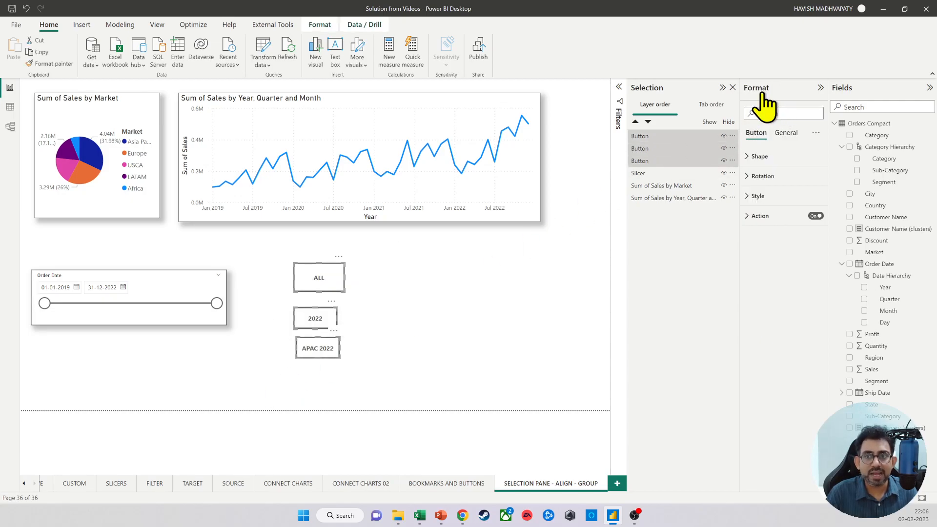
{"action": "left_click", "coordinate": [768, 157]}
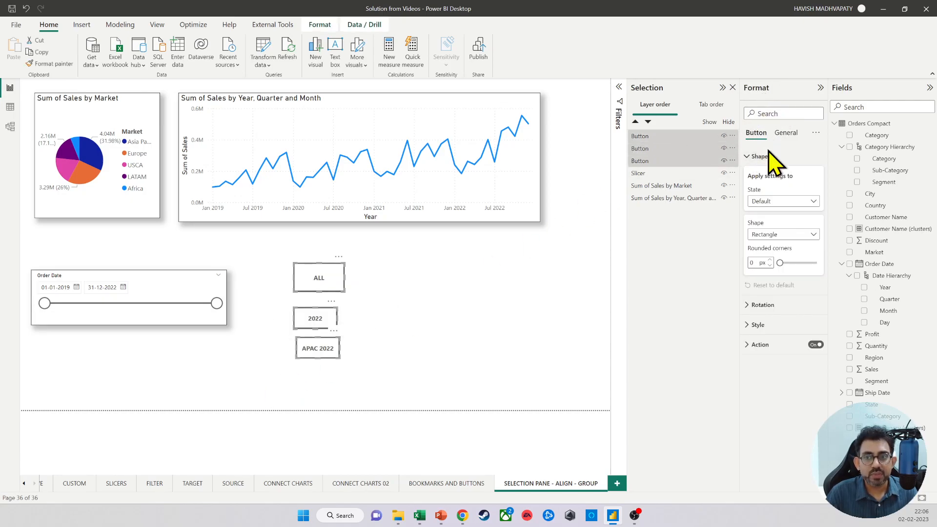
{"action": "left_click", "coordinate": [785, 133]}
{"action": "left_click", "coordinate": [776, 157]}
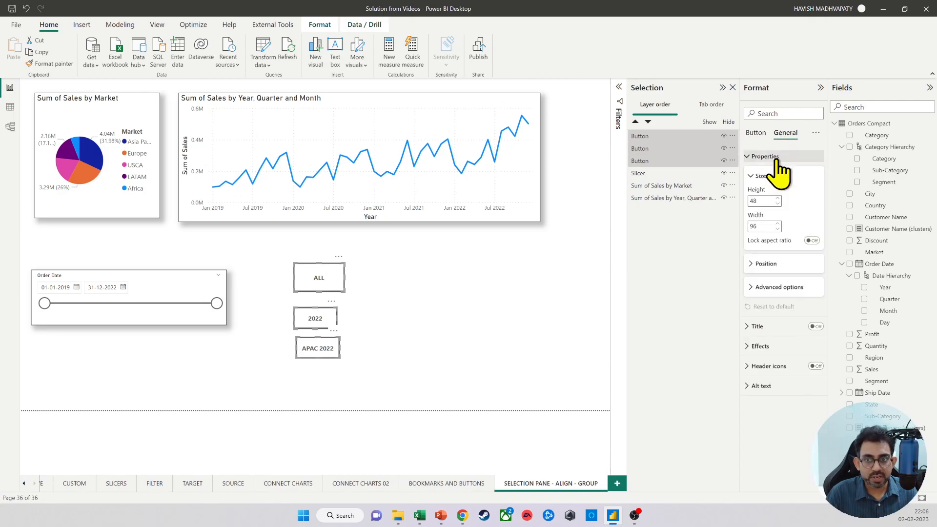
{"action": "left_click", "coordinate": [763, 201]}
{"action": "type", "text": "50"}
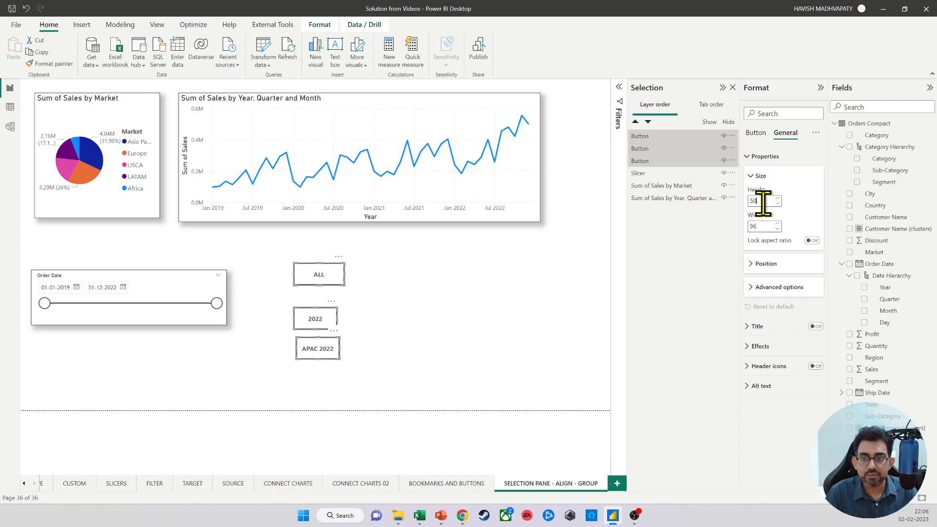
{"action": "type", "text": "100"}
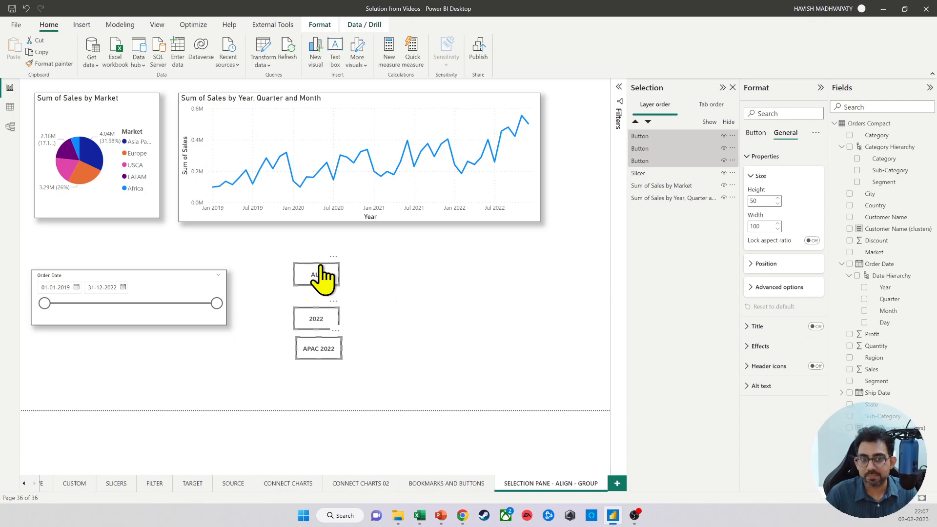
Resize only the ALL button freehand to about 112 wide and 48 high, and show its size properties.
{"action": "left_click", "coordinate": [287, 290]}
{"action": "left_click", "coordinate": [310, 279]}
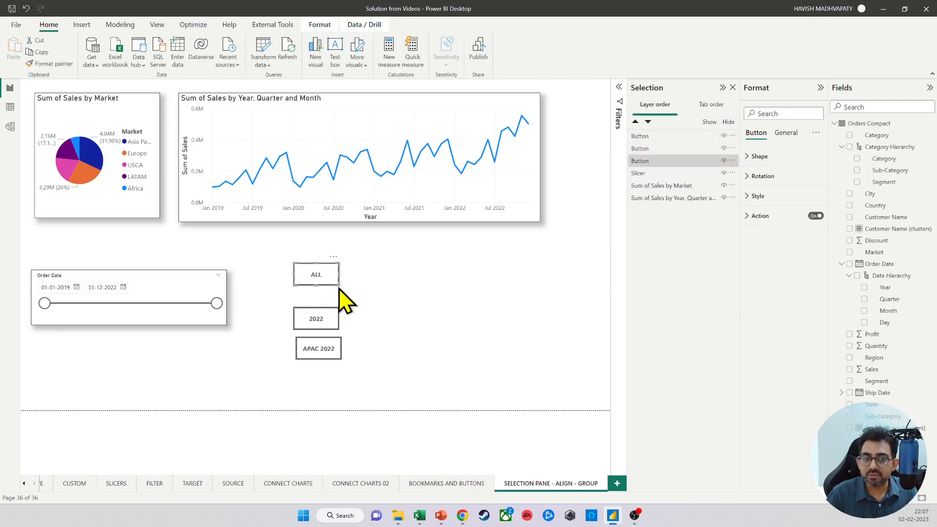
{"action": "mouse_move", "coordinate": [338, 285]}
{"action": "left_mouse_down"}
{"action": "mouse_move", "coordinate": [355, 298]}
{"action": "mouse_move", "coordinate": [368, 281]}
{"action": "mouse_move", "coordinate": [359, 307]}
{"action": "mouse_move", "coordinate": [346, 286]}
{"action": "left_mouse_up"}
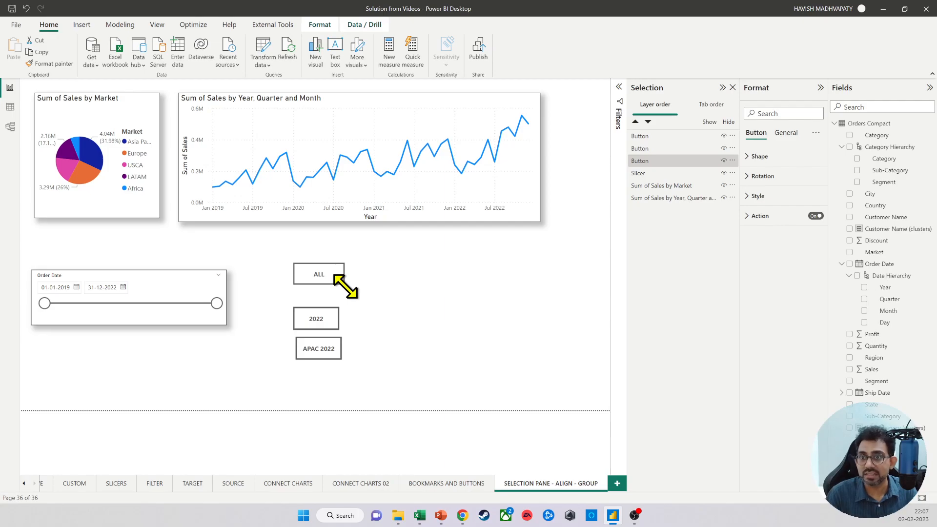
{"action": "left_click", "coordinate": [786, 133]}
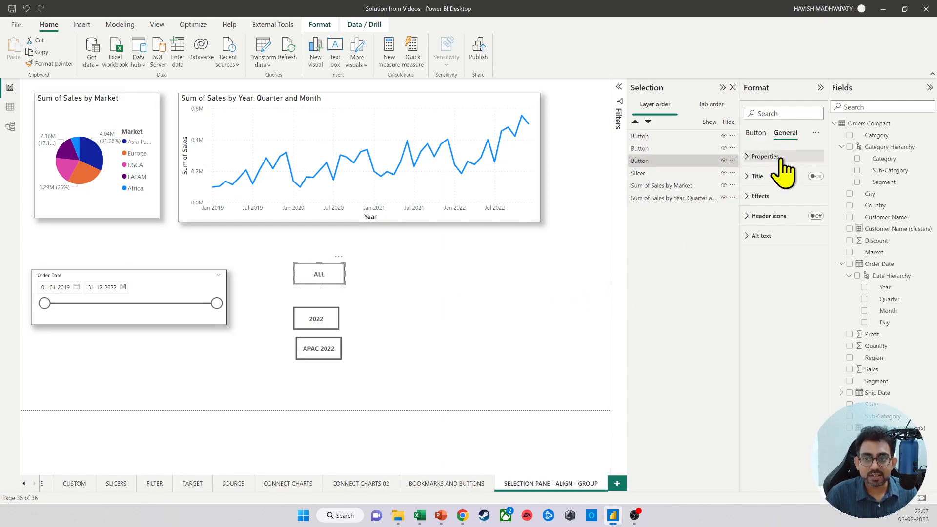
{"action": "left_click", "coordinate": [765, 157]}
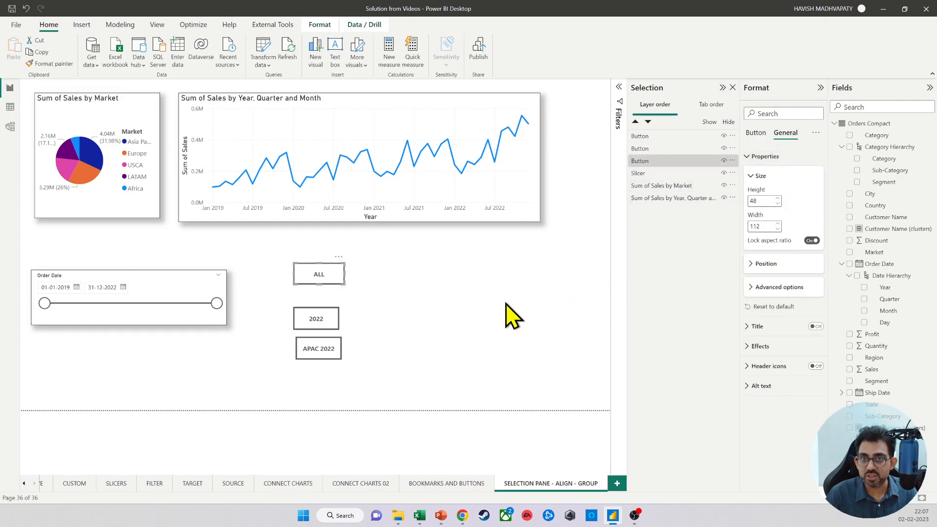
Narrow the ALL button freehand to about 96 wide and check its position properties.
{"action": "mouse_move", "coordinate": [345, 284]}
{"action": "left_mouse_down"}
{"action": "mouse_move", "coordinate": [401, 320]}
{"action": "mouse_move", "coordinate": [334, 279]}
{"action": "mouse_move", "coordinate": [389, 309]}
{"action": "mouse_move", "coordinate": [366, 293]}
{"action": "mouse_move", "coordinate": [410, 294]}
{"action": "mouse_move", "coordinate": [337, 273]}
{"action": "left_mouse_up"}
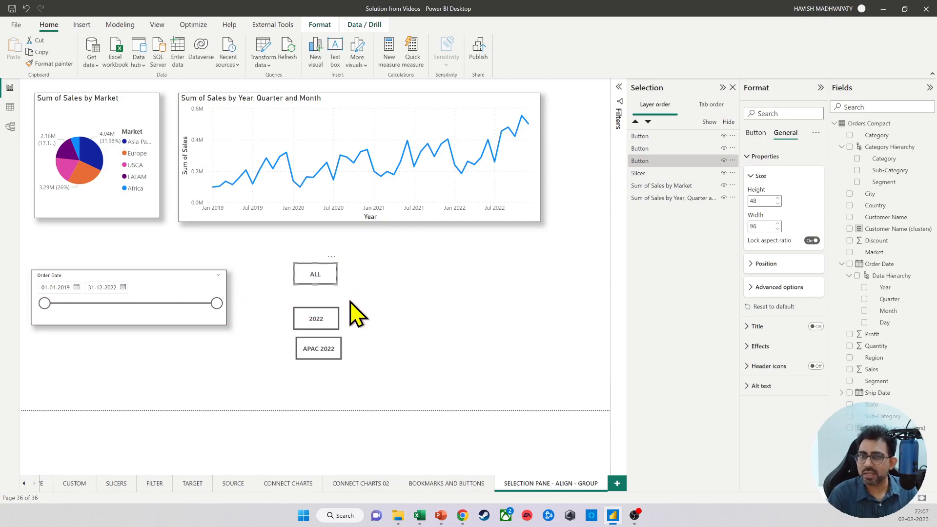
{"action": "left_click", "coordinate": [766, 267]}
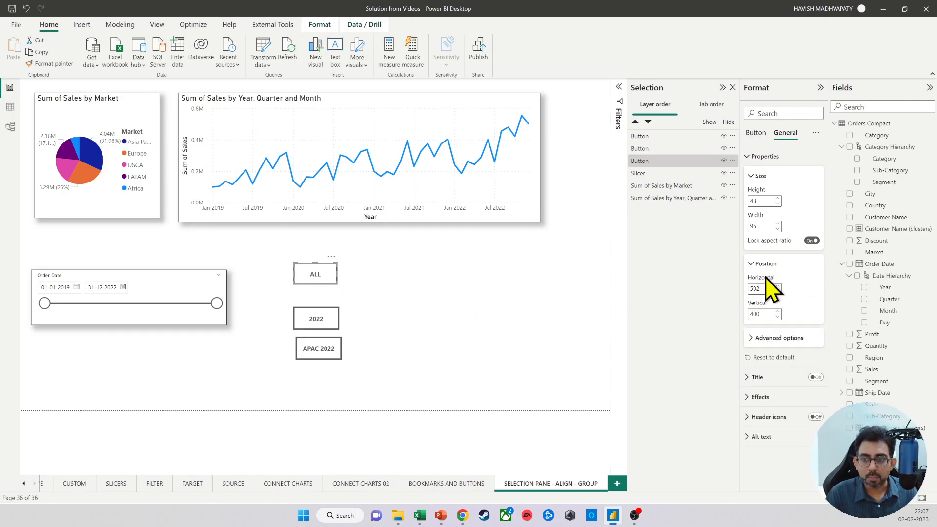
{"action": "left_click", "coordinate": [768, 269]}
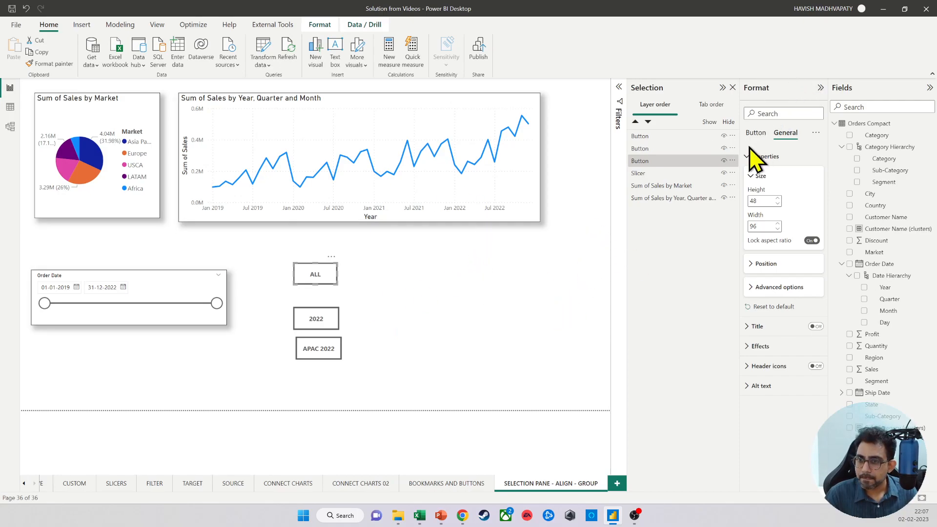
{"action": "left_click", "coordinate": [756, 132]}
{"action": "left_click", "coordinate": [315, 25]}
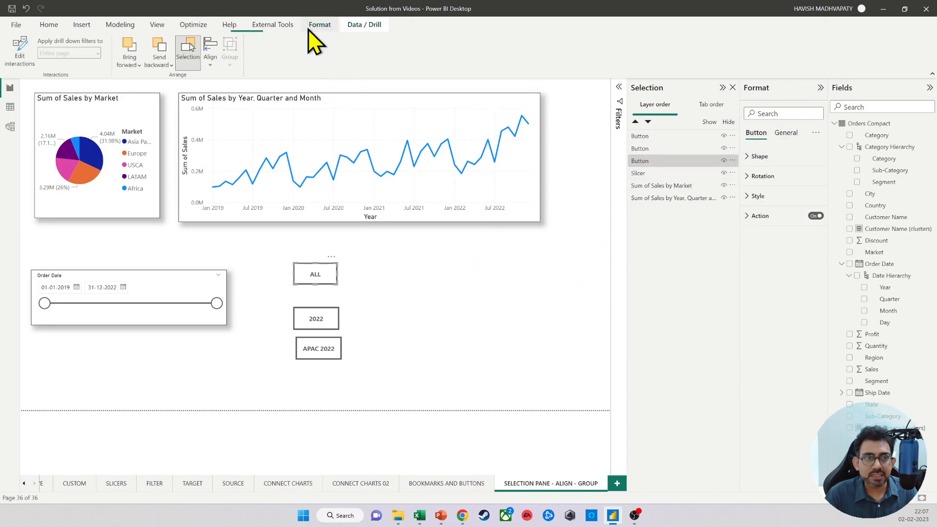
{"action": "left_click", "coordinate": [133, 65]}
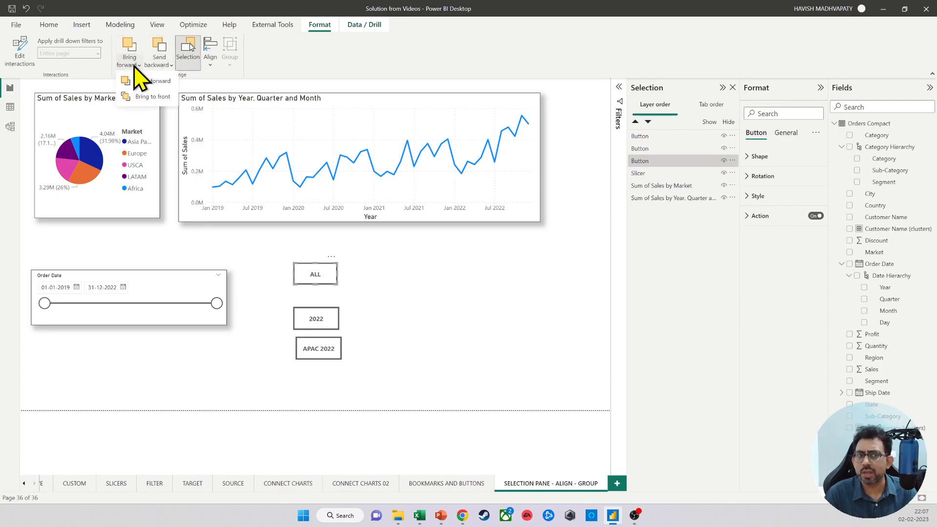
{"action": "left_click", "coordinate": [232, 62]}
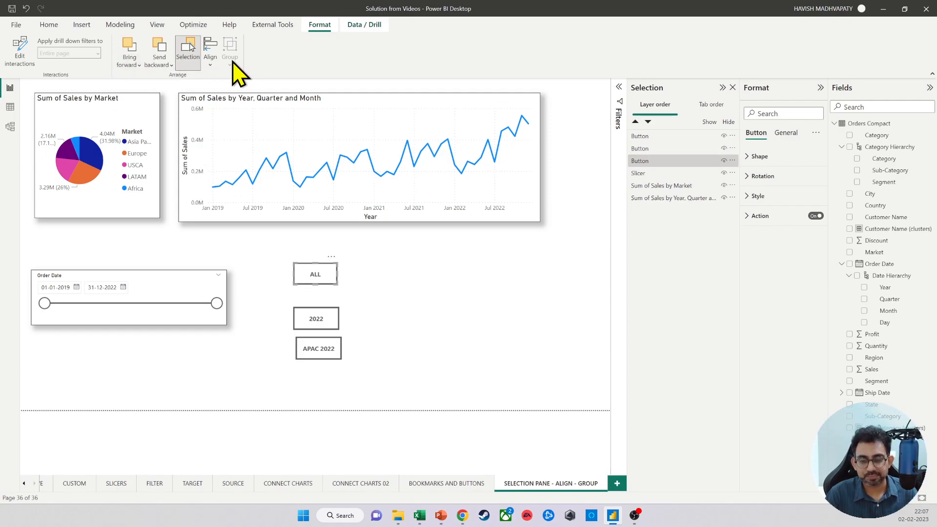